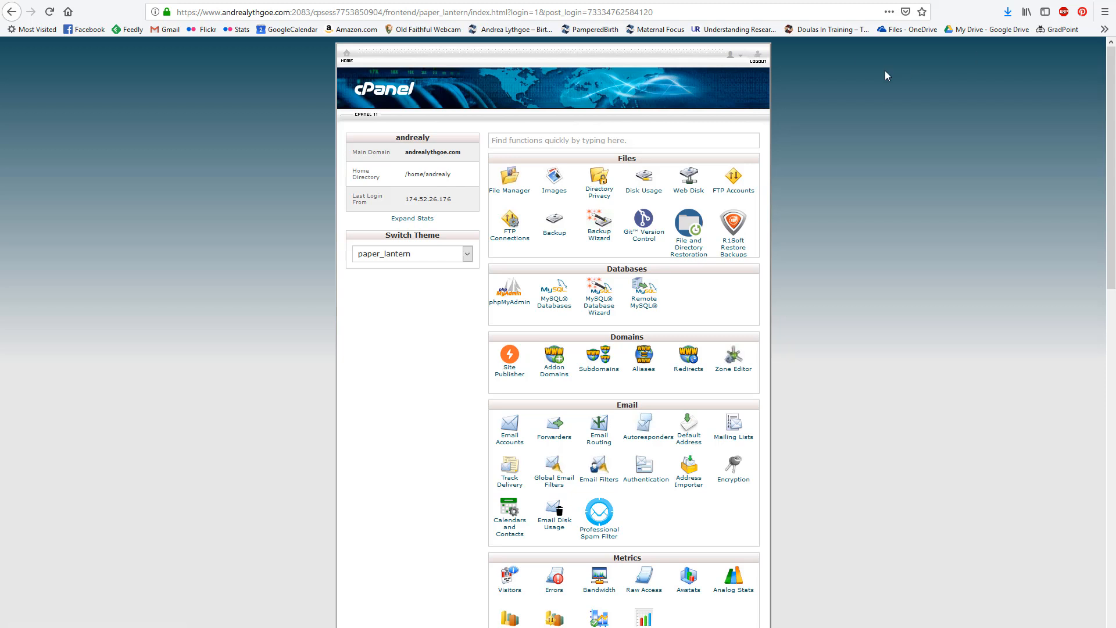
Scroll the cPanel home page down to the Softaculous Apps Installer and its WordPress script
{"action": "scroll", "coordinate": [903, 312], "scroll_direction": "down", "scroll_amount": 12}
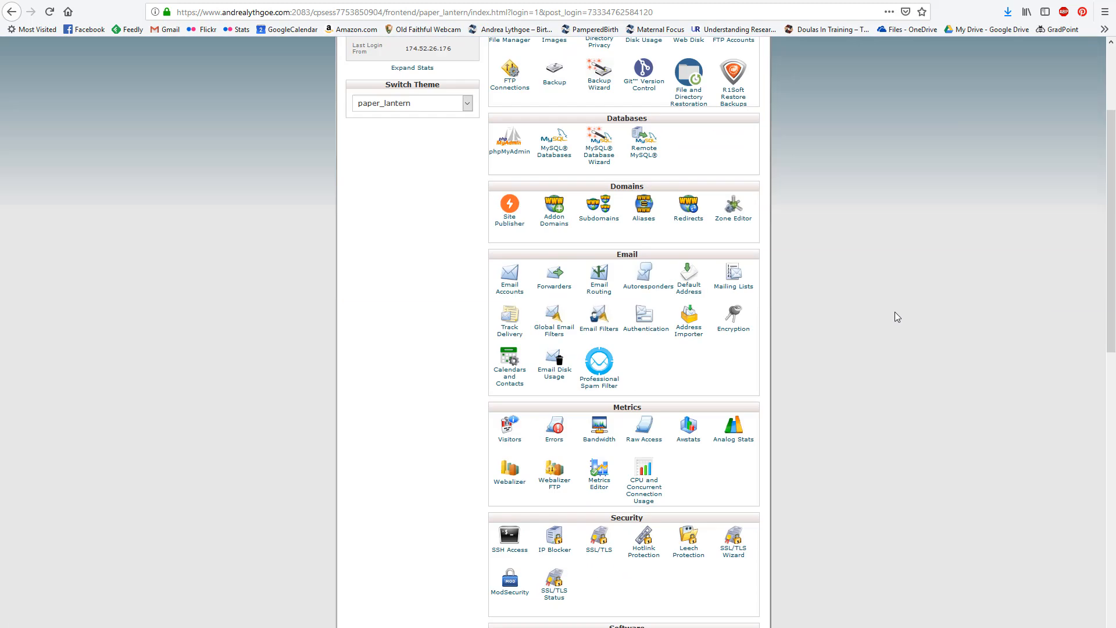
{"action": "scroll", "coordinate": [885, 305], "scroll_direction": "down", "scroll_amount": 2}
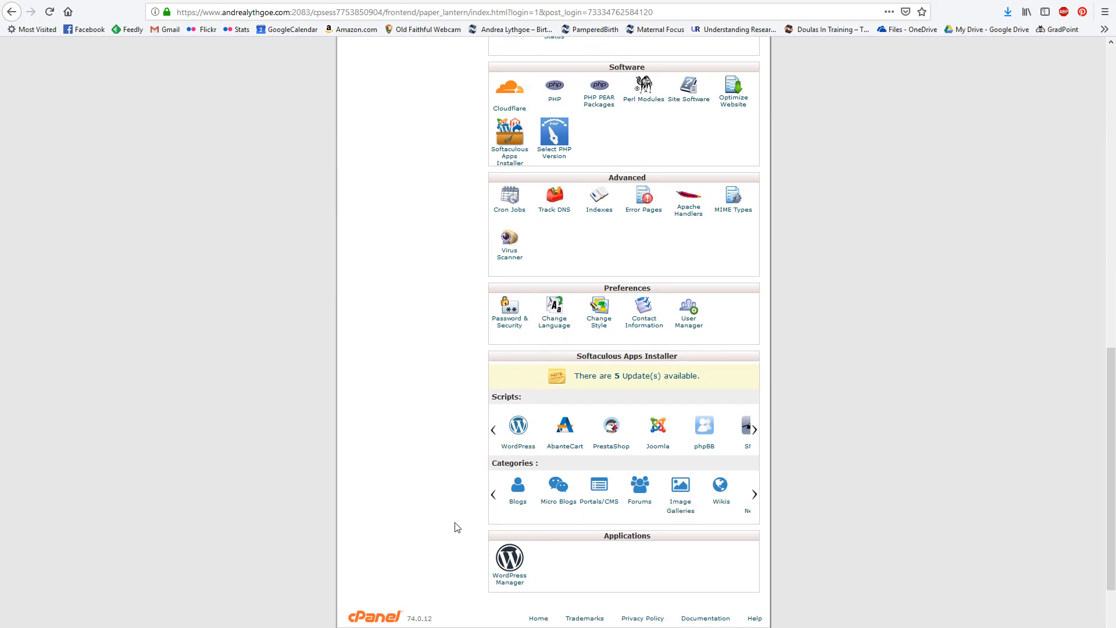
Open WordPress under Softaculous Scripts and launch its Install Now form
{"action": "left_click", "coordinate": [520, 427]}
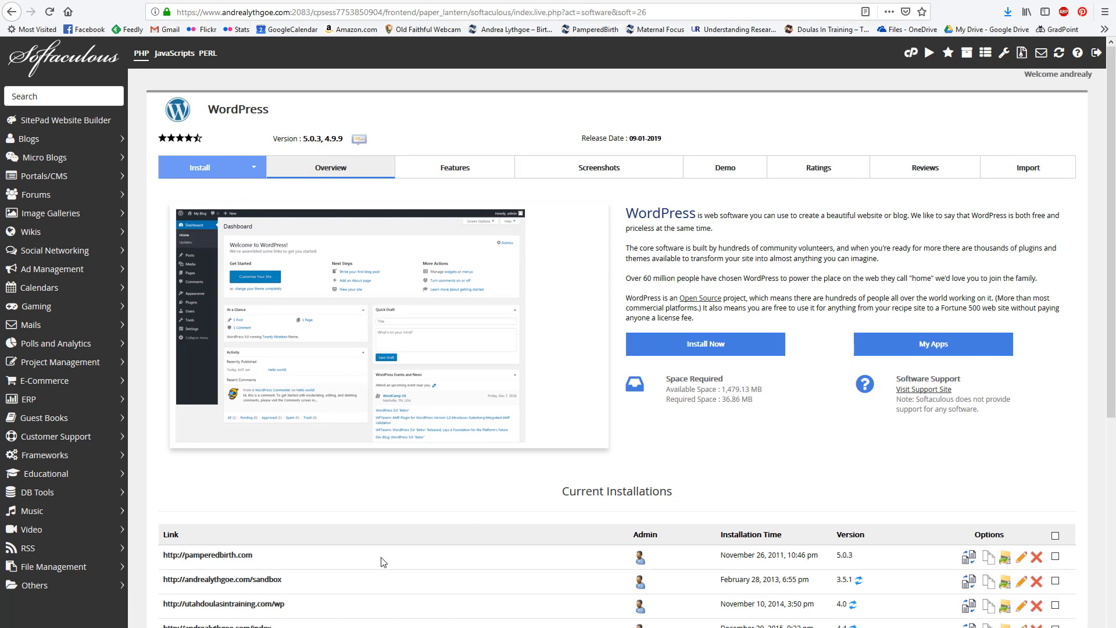
{"action": "scroll", "coordinate": [448, 500], "scroll_direction": "down", "scroll_amount": 3}
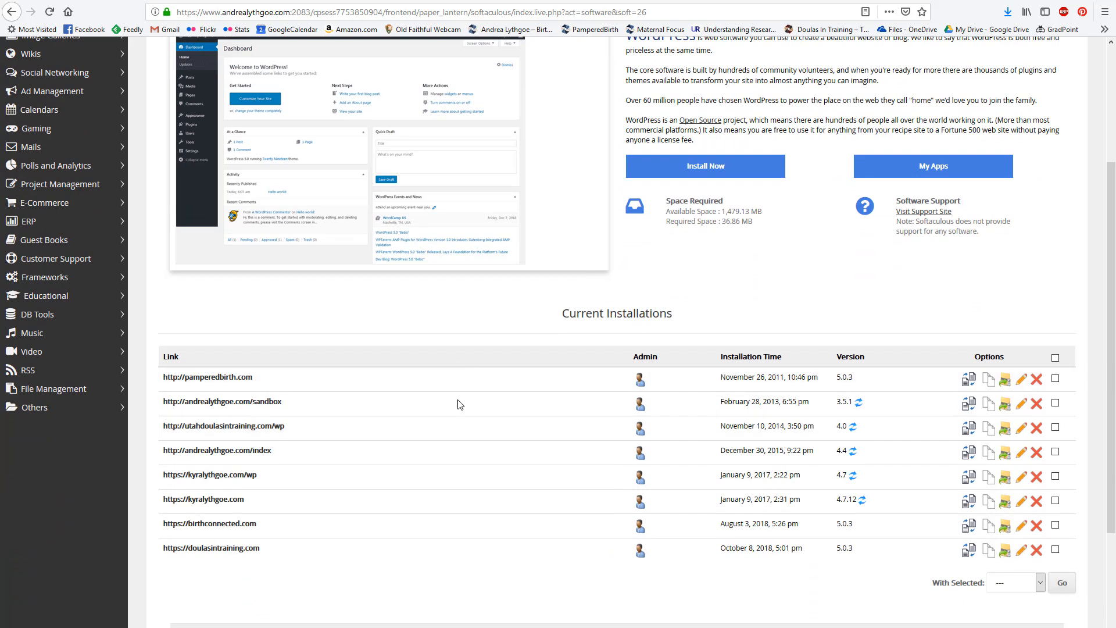
{"action": "scroll", "coordinate": [444, 354], "scroll_direction": "up", "scroll_amount": 3}
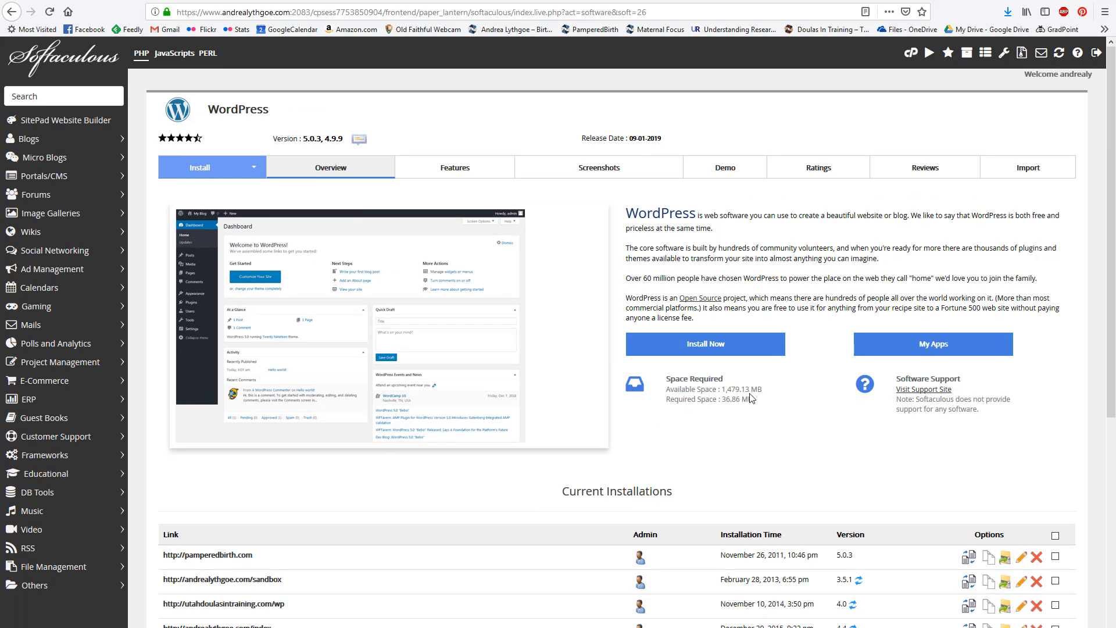
{"action": "left_click", "coordinate": [708, 349]}
{"action": "left_click", "coordinate": [725, 363]}
{"action": "left_click", "coordinate": [706, 428]}
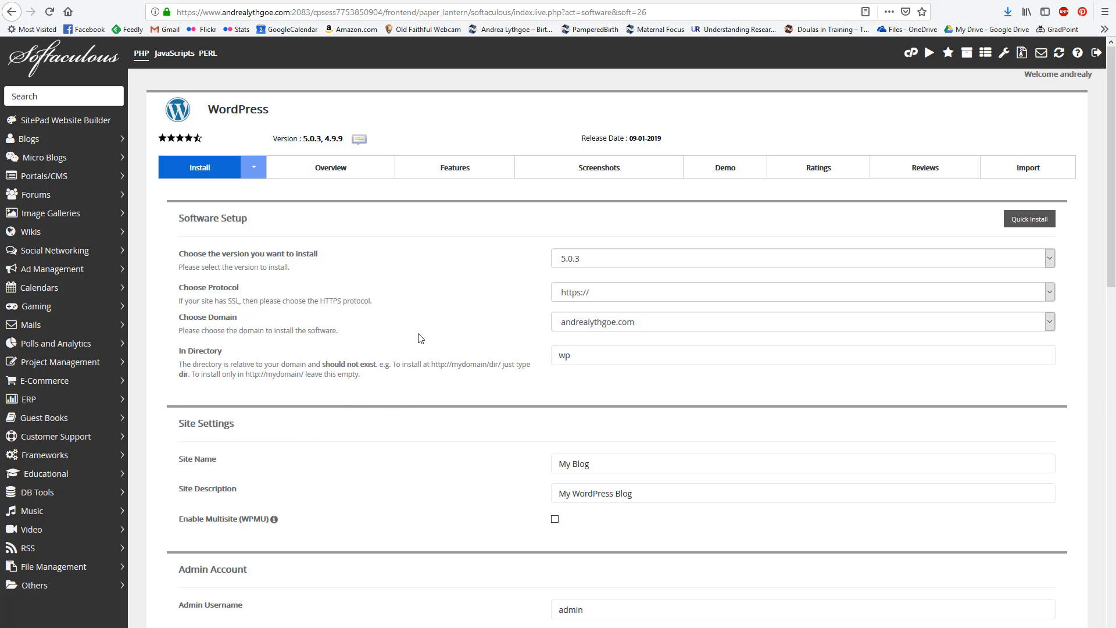
Change the install directory from wp to Temporary
{"action": "left_click", "coordinate": [557, 356]}
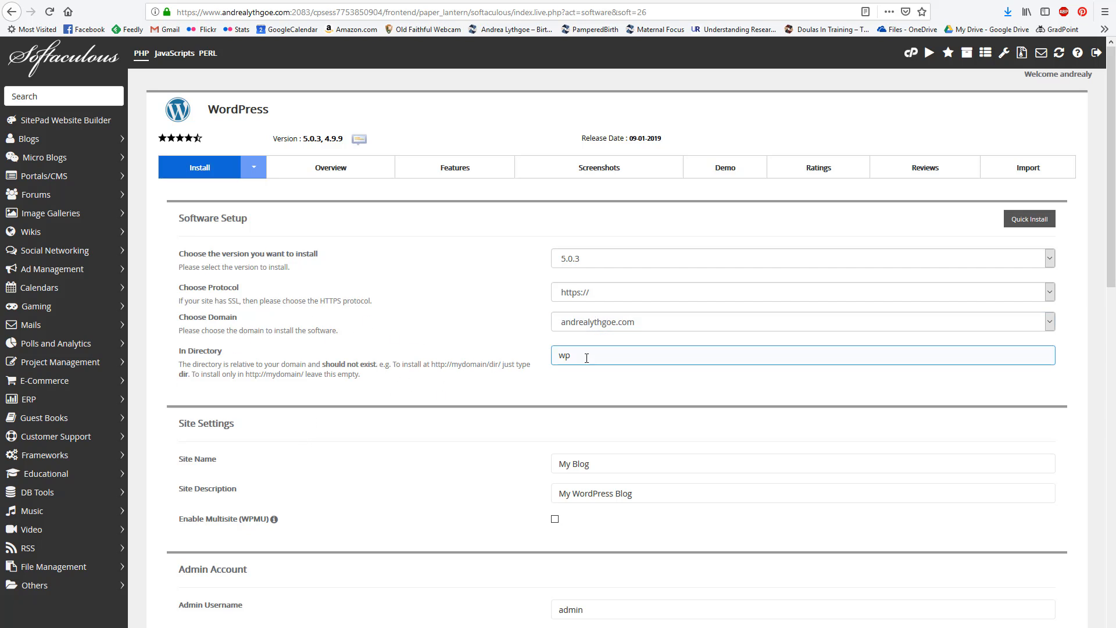
{"action": "double_click", "coordinate": [562, 356]}
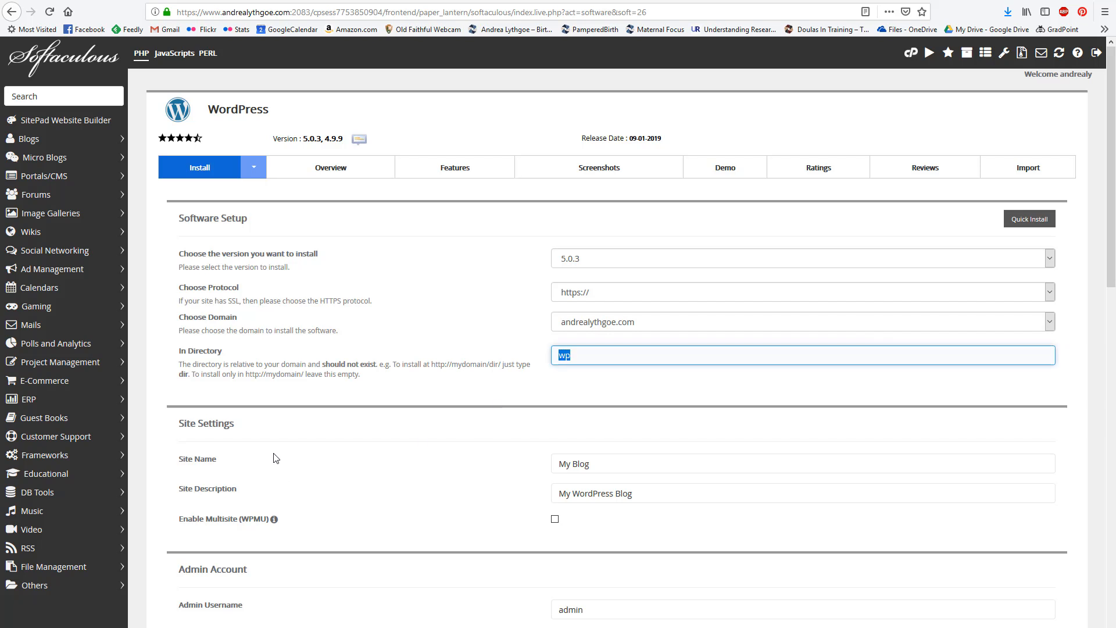
{"action": "type", "text": "Temporary"}
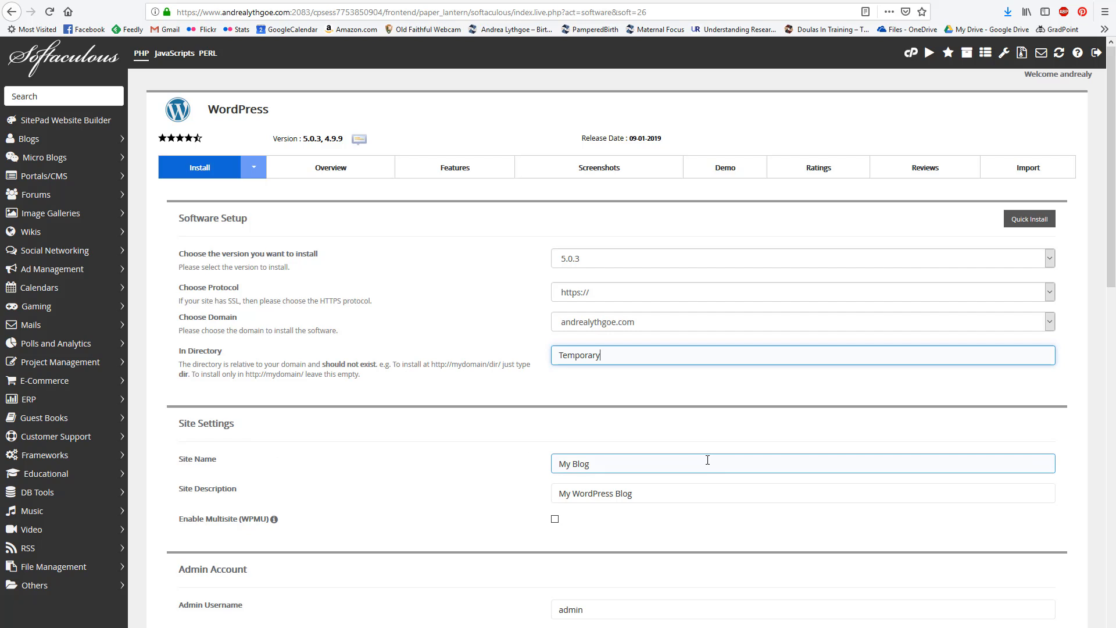
Set the site name to 'Test Site' and the description to 'Temporary install for video'
{"action": "scroll", "coordinate": [710, 459], "scroll_direction": "down", "scroll_amount": 1}
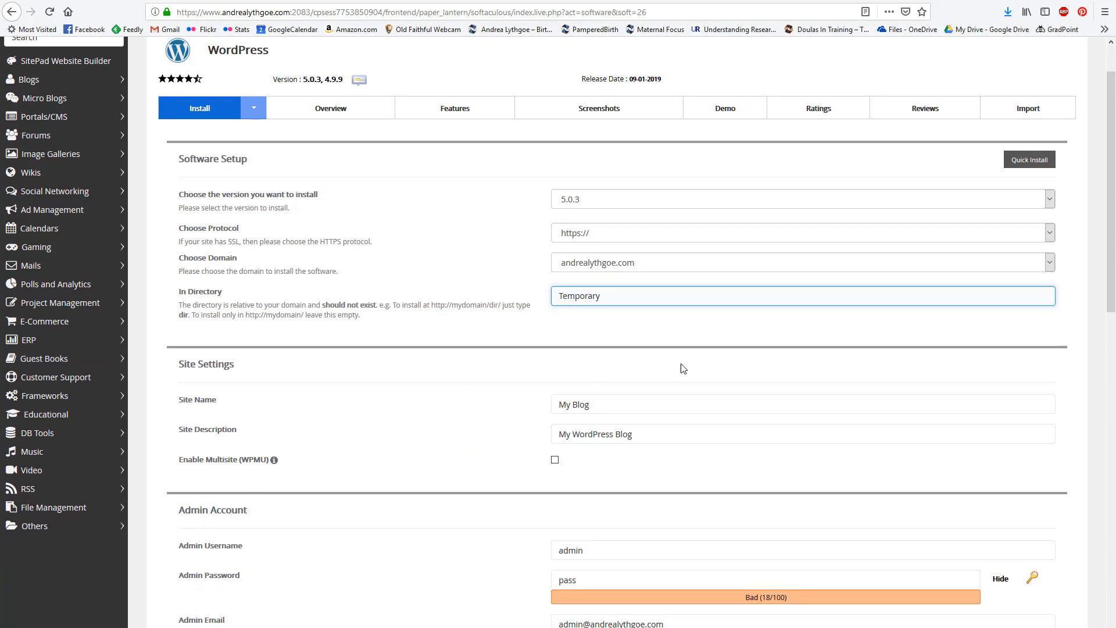
{"action": "left_click_drag", "start_coordinate": [594, 404], "coordinate": [514, 411]}
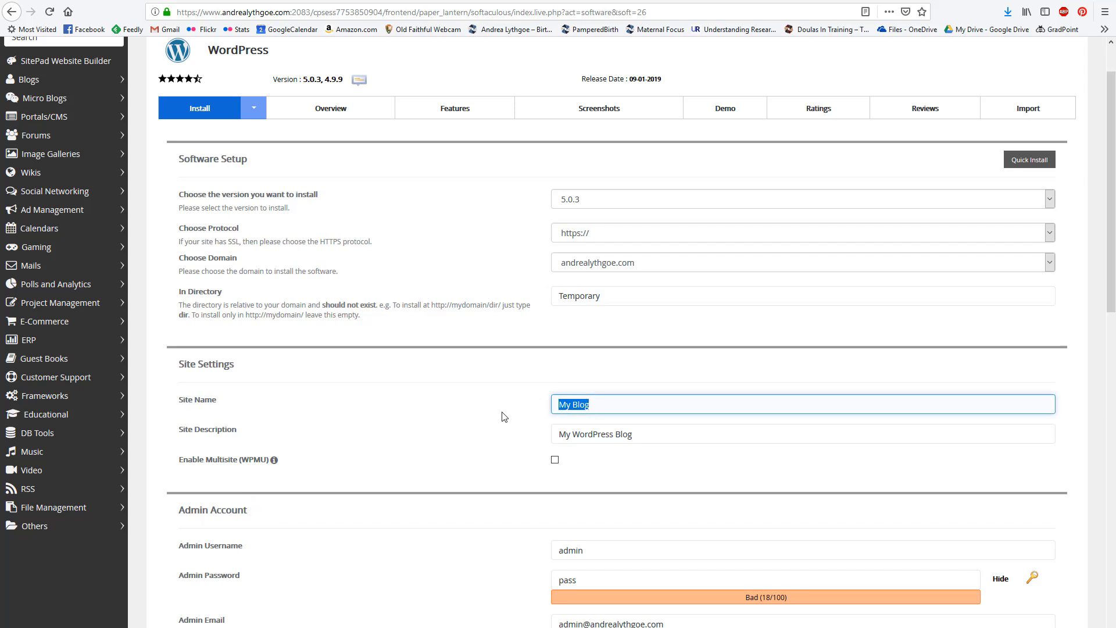
{"action": "type", "text": "Test Site"}
{"action": "left_click_drag", "start_coordinate": [639, 433], "coordinate": [121, 584]}
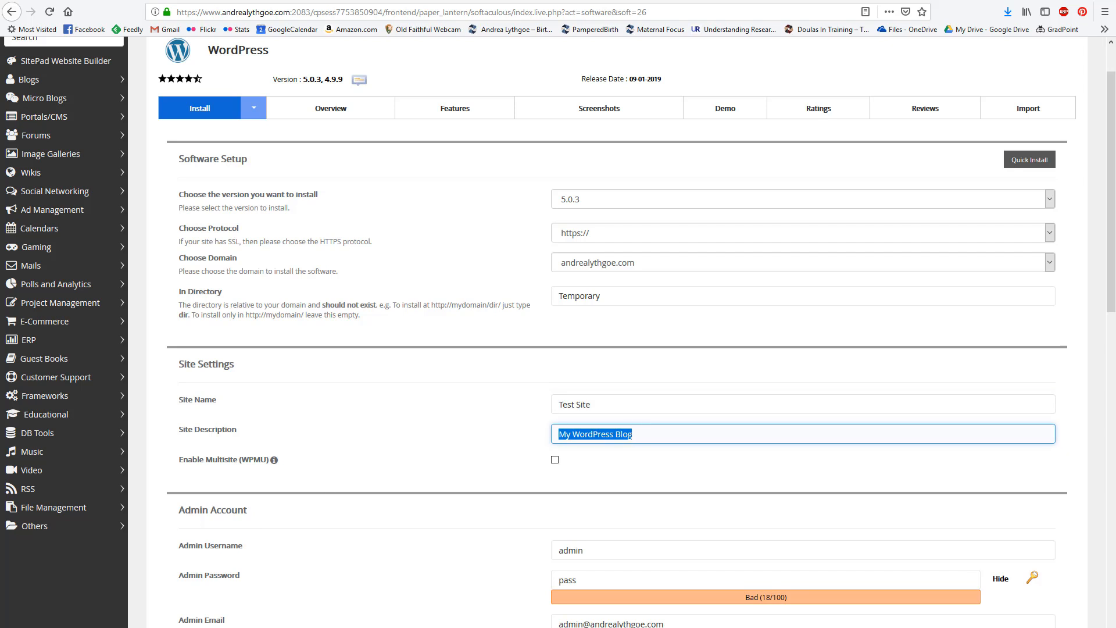
{"action": "type", "text": "Tempo"}
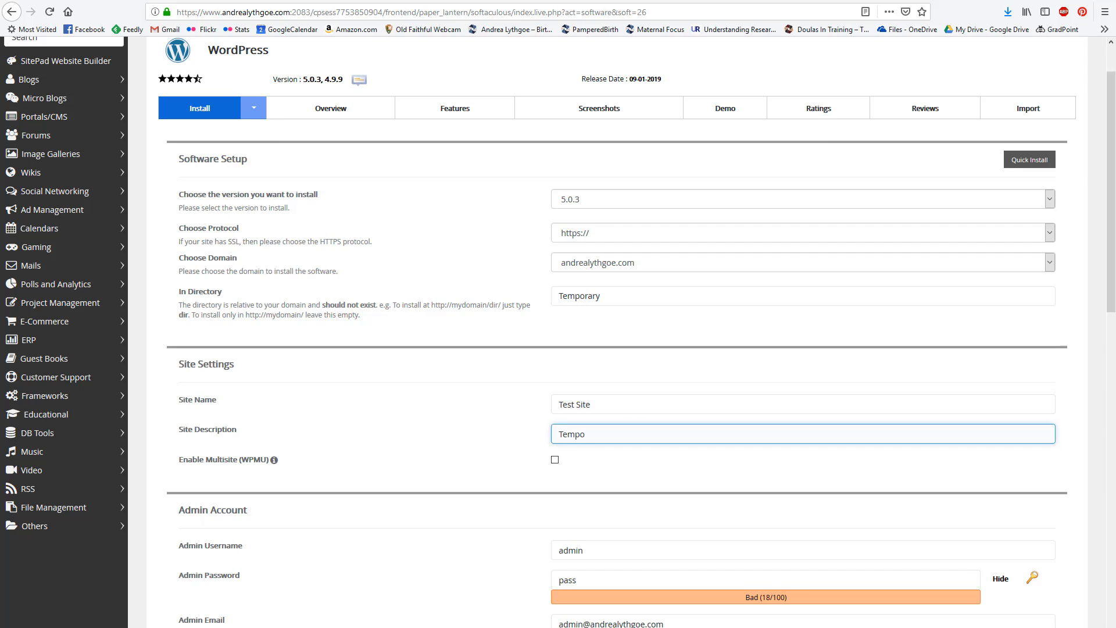
{"action": "type", "text": "rary install for video"}
{"action": "scroll", "coordinate": [847, 379], "scroll_direction": "down", "scroll_amount": 3}
Replace the default admin username 'admin' with FireHydrant
{"action": "scroll", "coordinate": [878, 391], "scroll_direction": "down", "scroll_amount": 4}
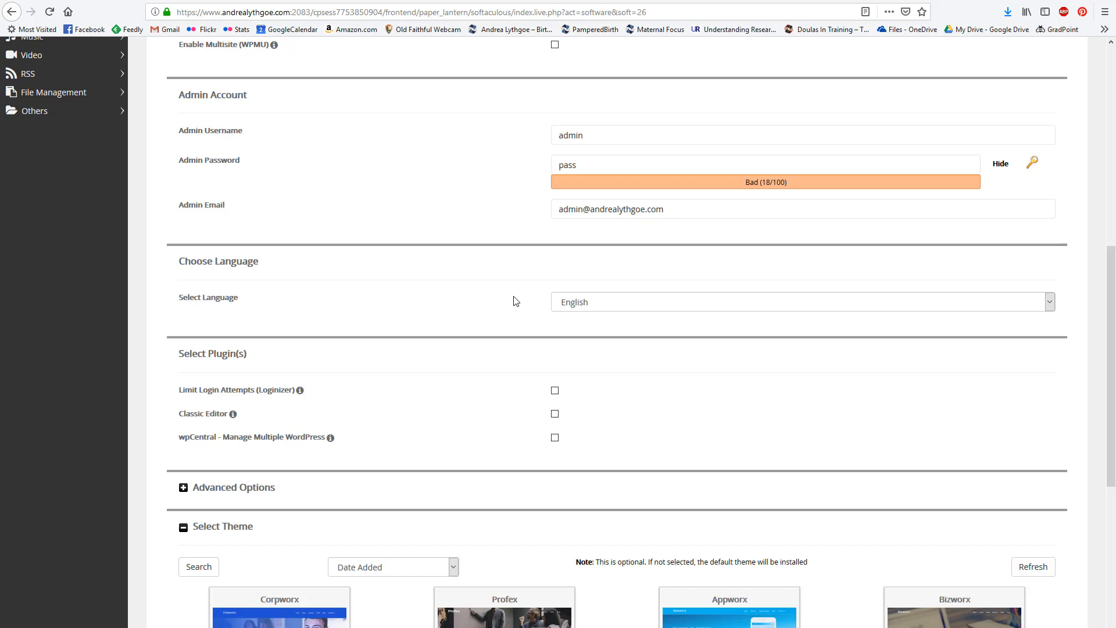
{"action": "left_click", "coordinate": [587, 137]}
{"action": "double_click", "coordinate": [588, 136]}
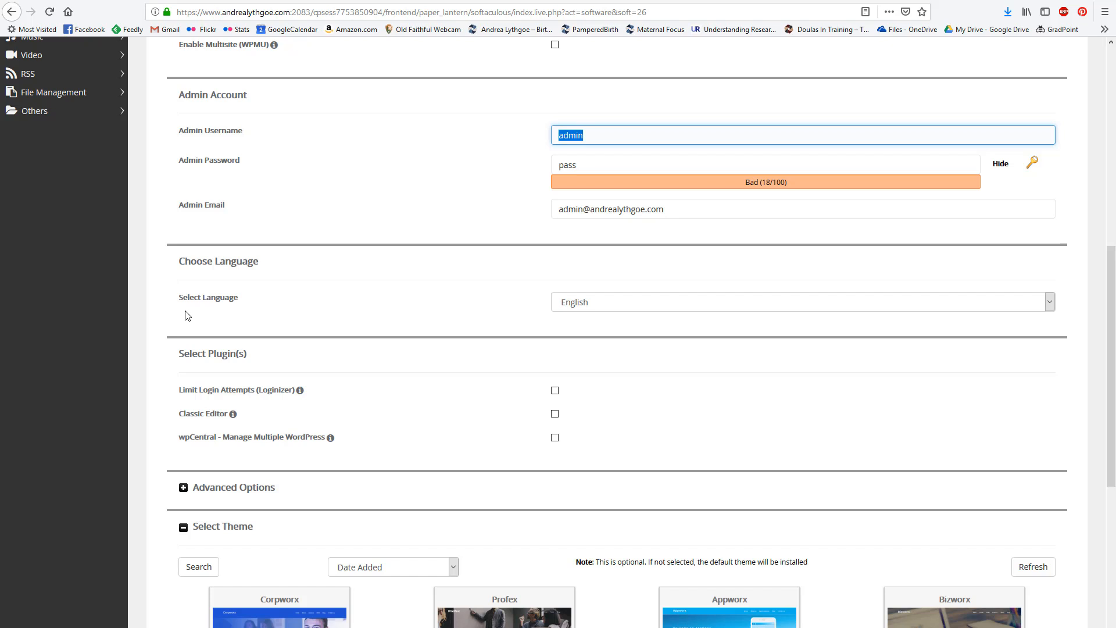
{"action": "type", "text": "FireHydrant"}
{"action": "double_click", "coordinate": [579, 165]}
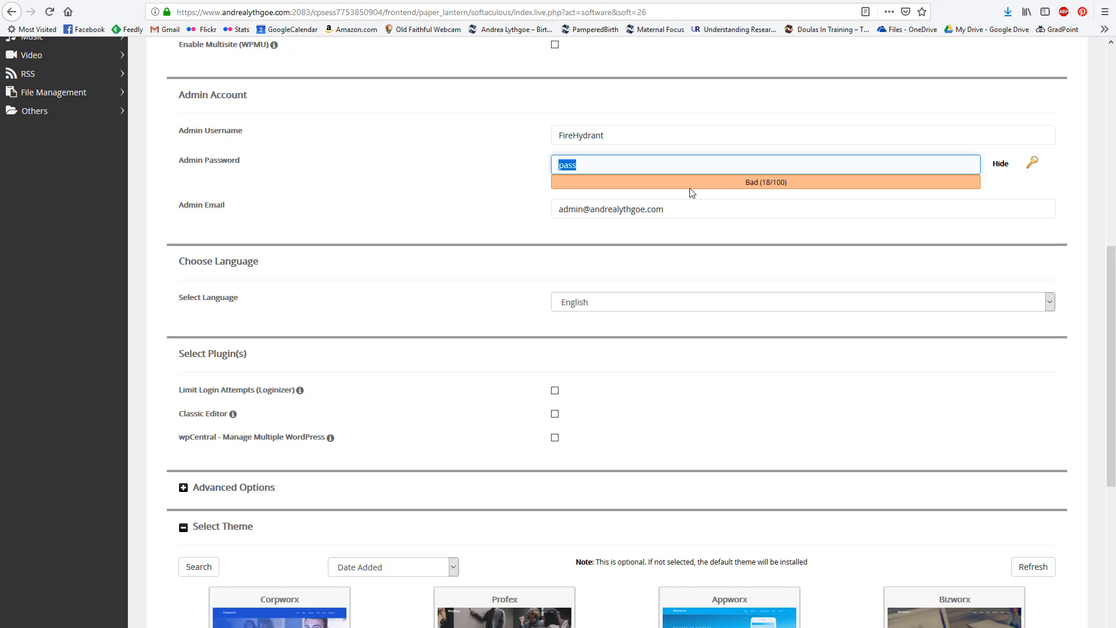
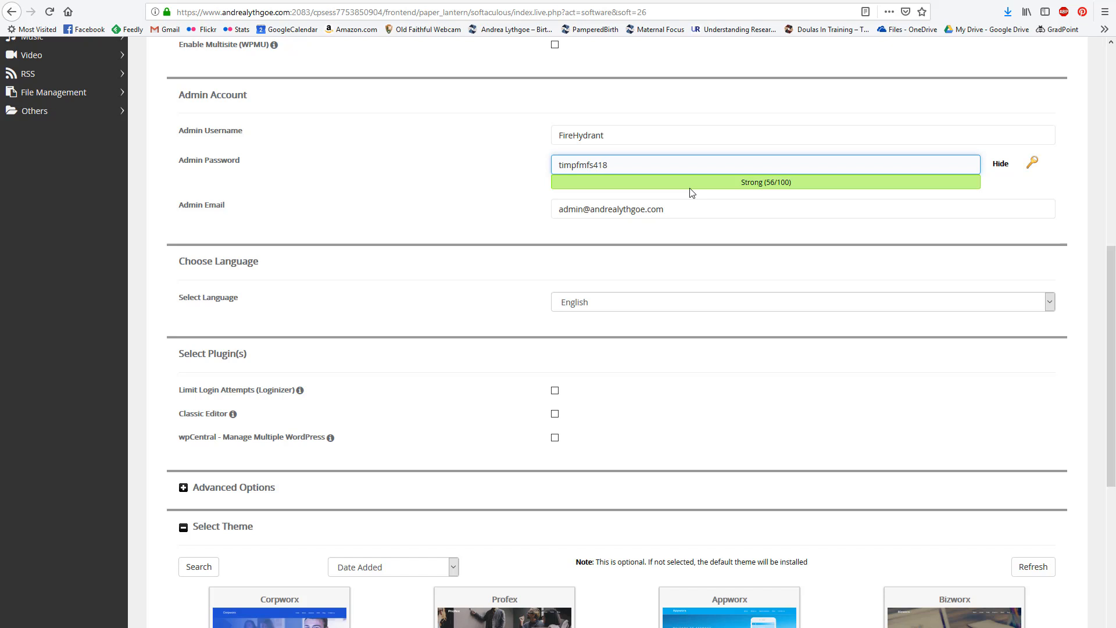
Type a new admin password that the meter rates Strong (78/100)
{"action": "left_click_drag", "start_coordinate": [635, 165], "coordinate": [498, 164]}
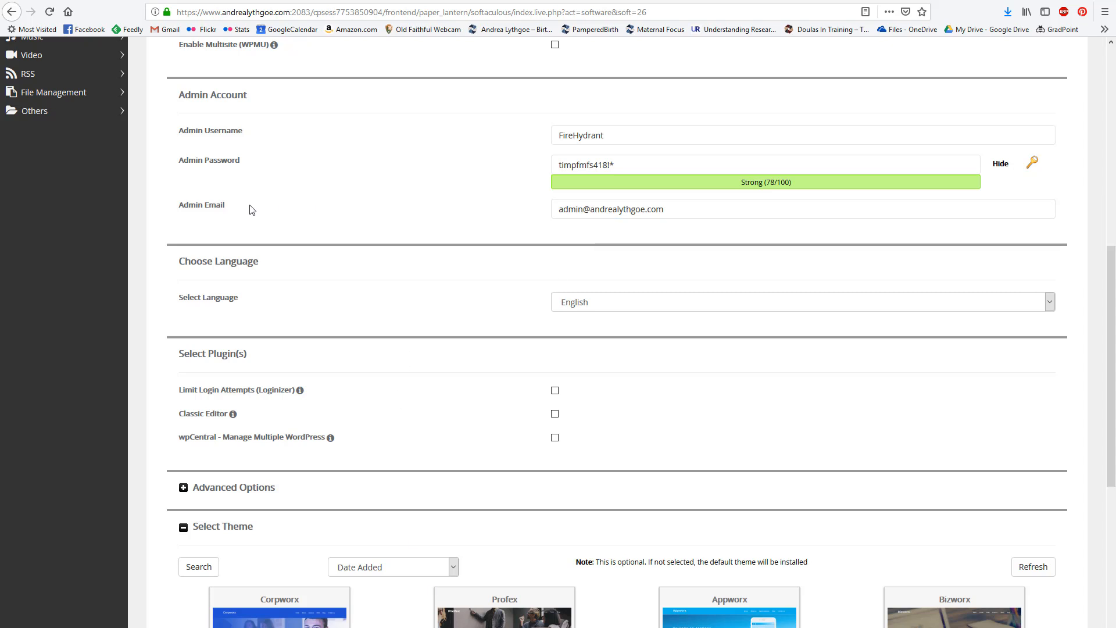
Replace the default admin email with the user's own address from the autocomplete suggestion
{"action": "left_click", "coordinate": [659, 208]}
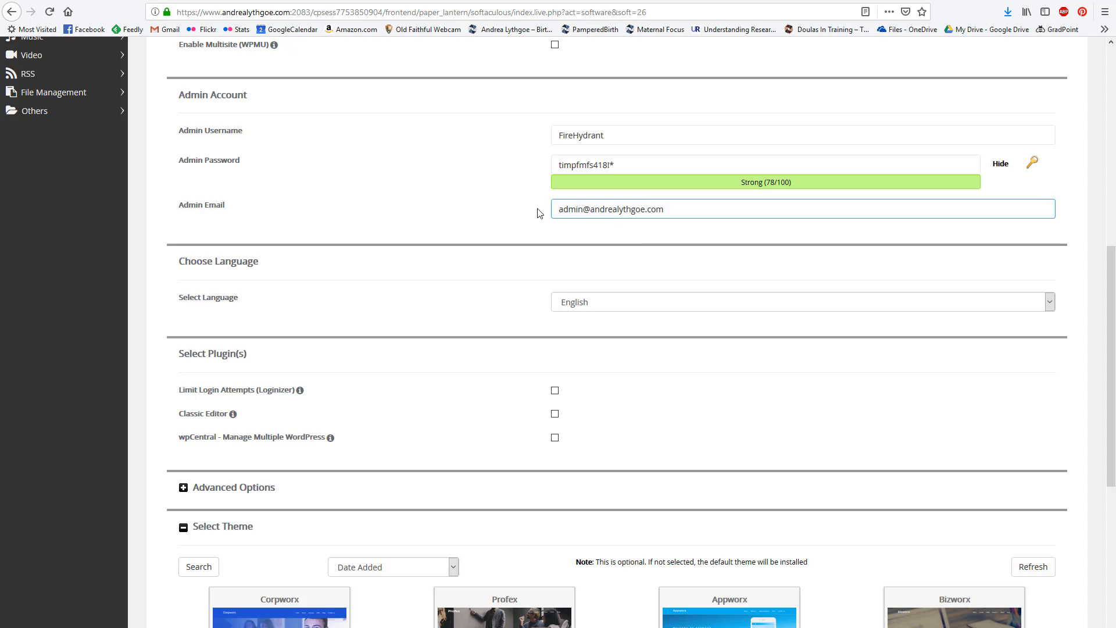
{"action": "left_click_drag", "start_coordinate": [675, 210], "coordinate": [557, 209]}
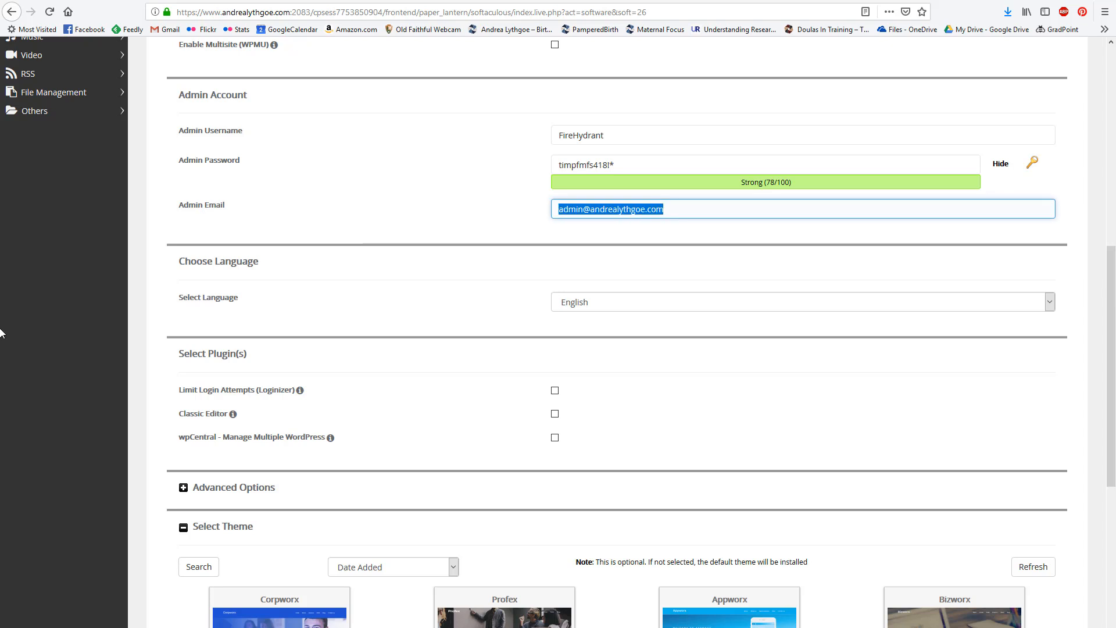
{"action": "type", "text": "andrea"}
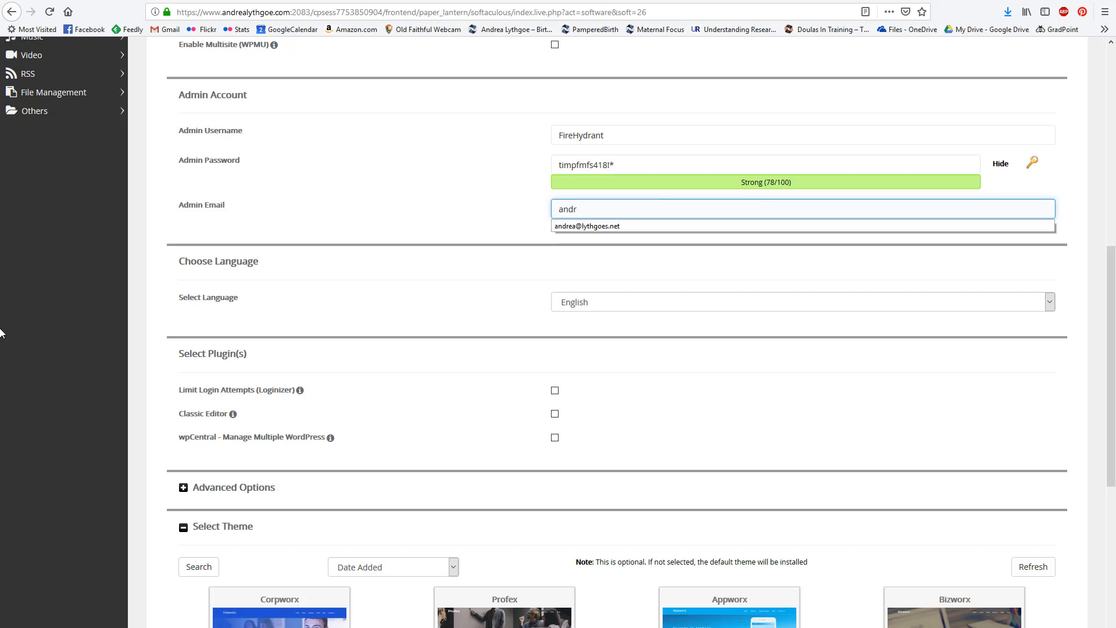
{"action": "left_click", "coordinate": [599, 227]}
{"action": "left_click", "coordinate": [410, 209]}
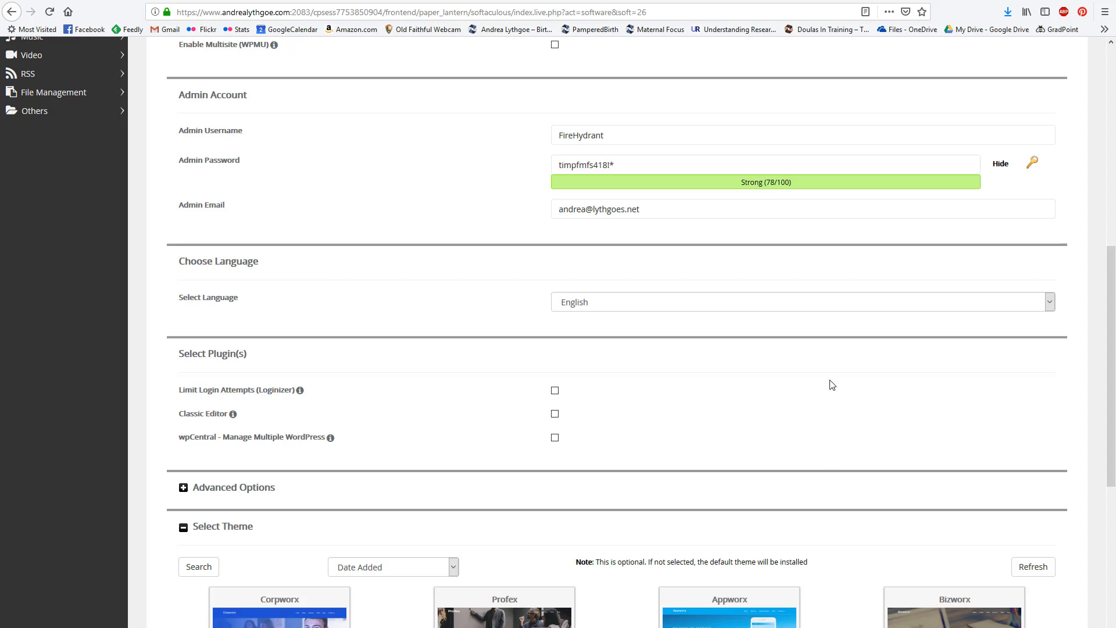
{"action": "scroll", "coordinate": [822, 379], "scroll_direction": "down", "scroll_amount": 2}
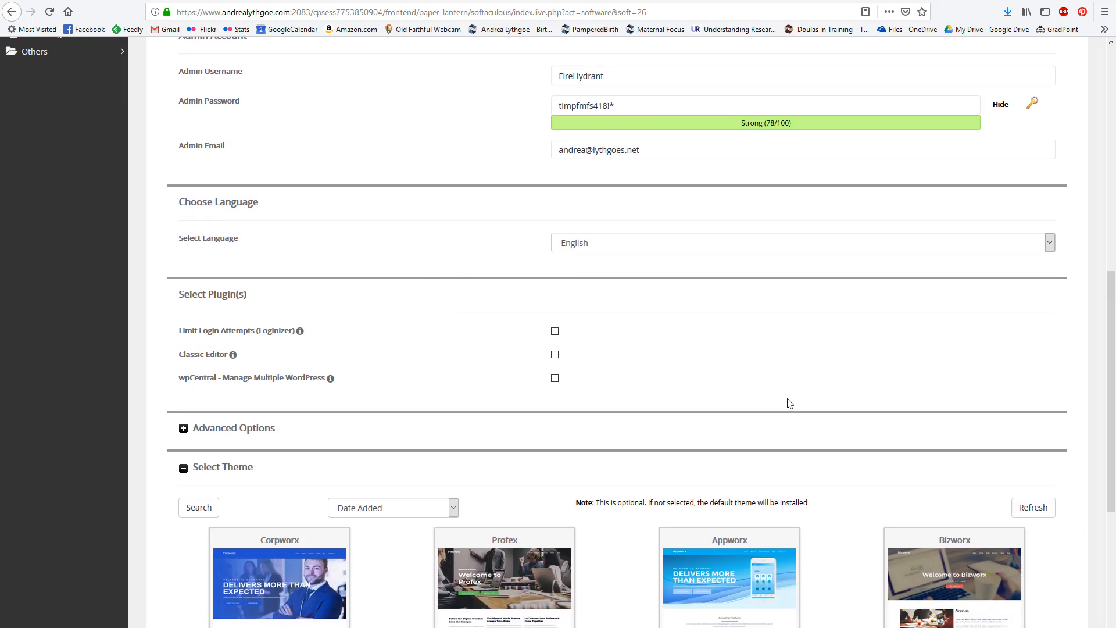
Enter the user's own e-mail address in the Email installation details to field
{"action": "scroll", "coordinate": [773, 364], "scroll_direction": "down", "scroll_amount": 1}
{"action": "scroll", "coordinate": [773, 364], "scroll_direction": "down", "scroll_amount": 3}
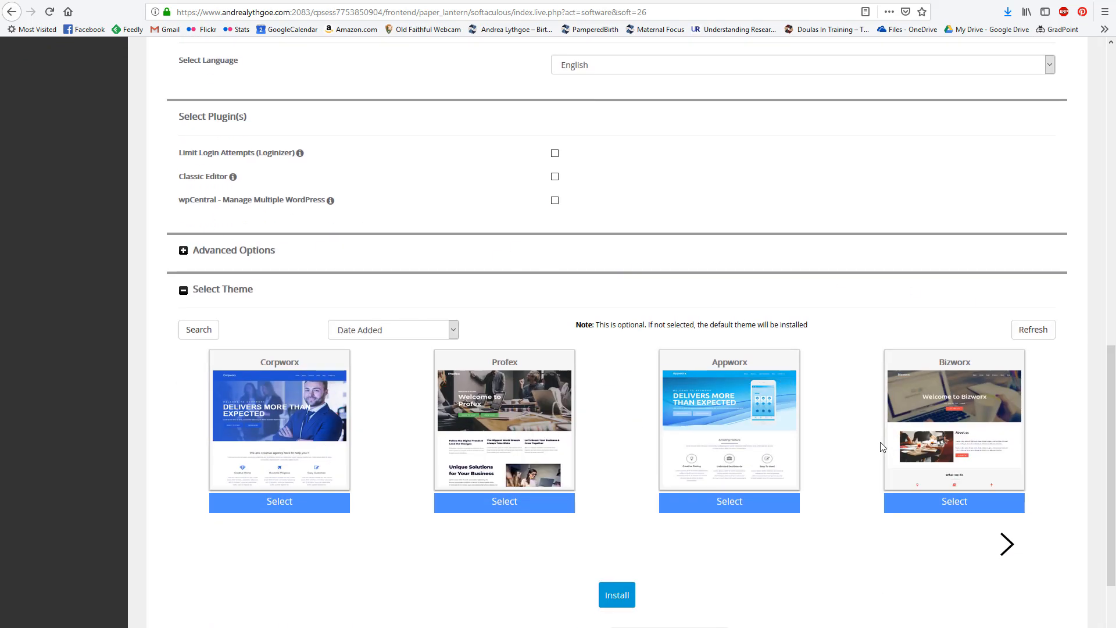
{"action": "mouse_move", "coordinate": [894, 474]}
{"action": "scroll", "coordinate": [874, 504], "scroll_direction": "down", "scroll_amount": 3}
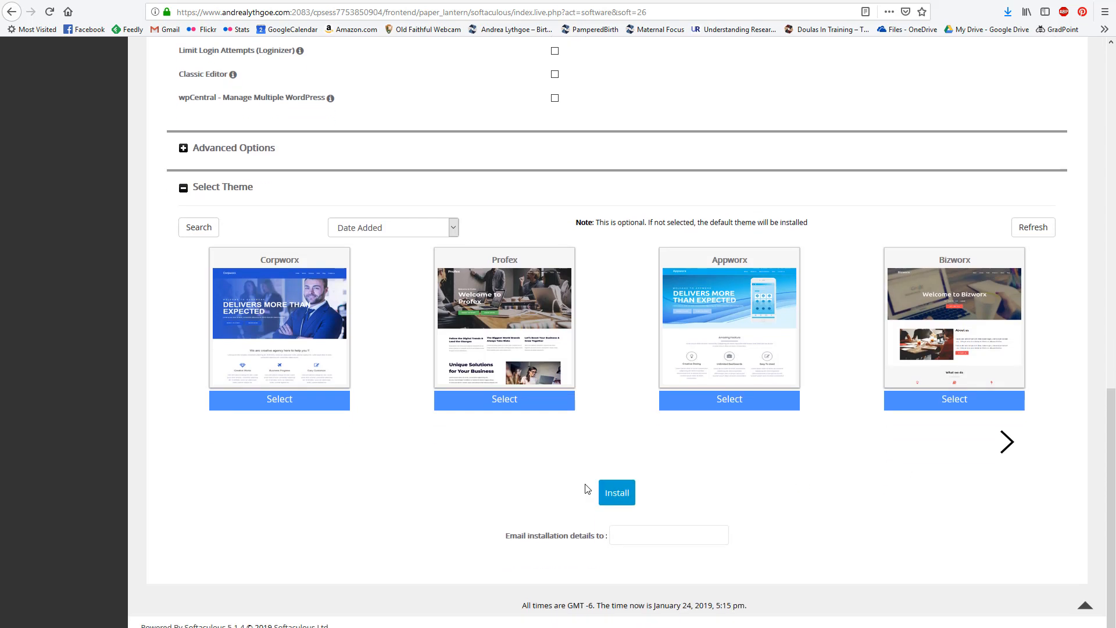
{"action": "left_click", "coordinate": [619, 535]}
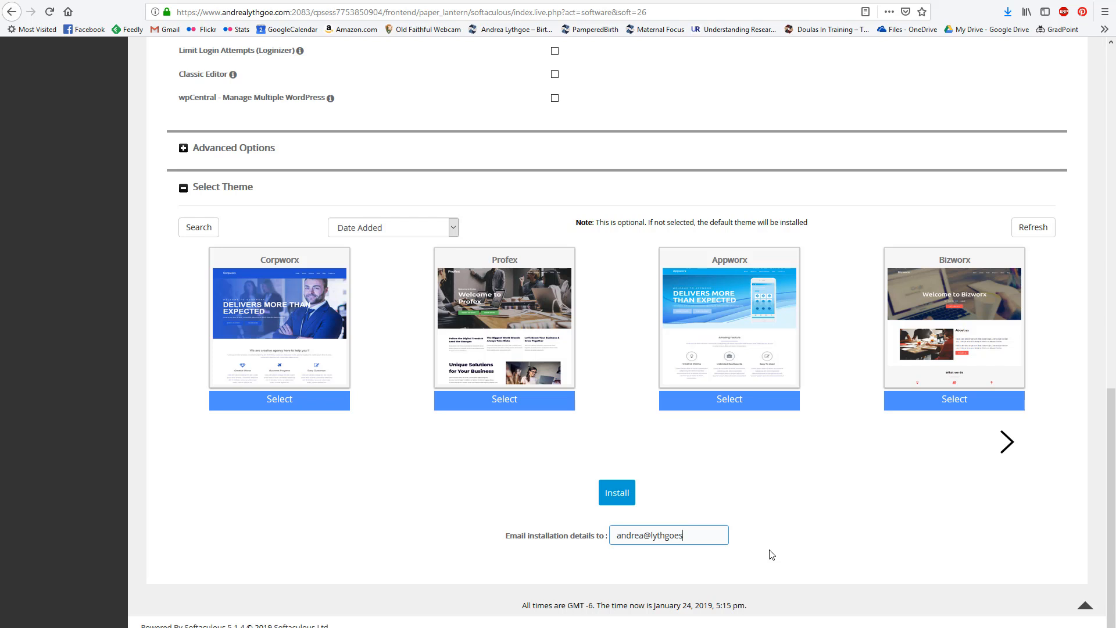
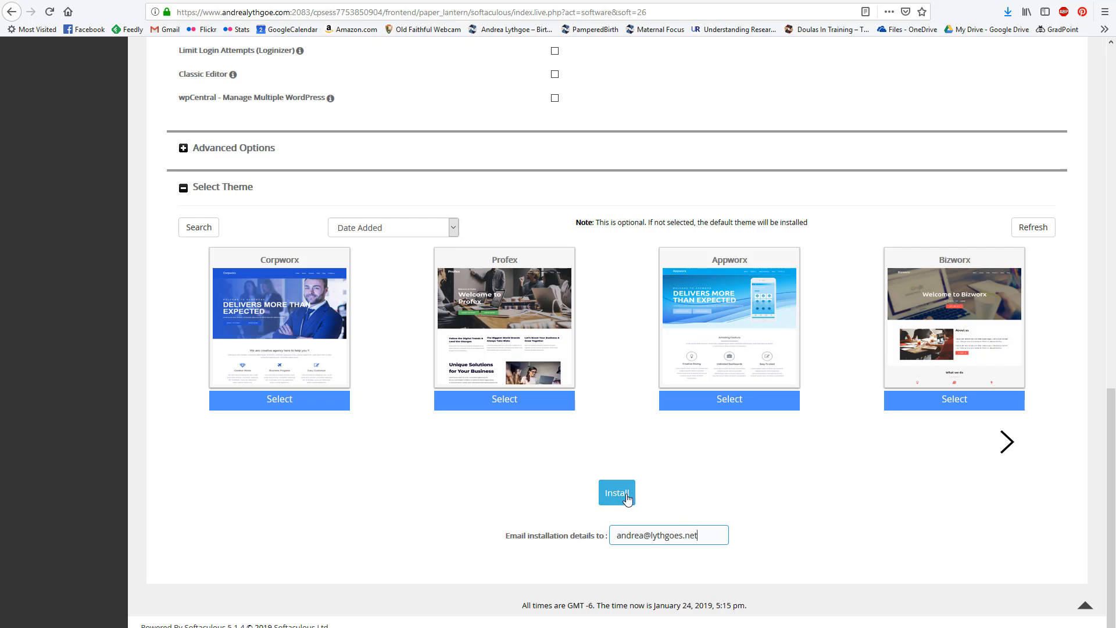
Start the WordPress installation into the Temporary directory
{"action": "left_click", "coordinate": [619, 499]}
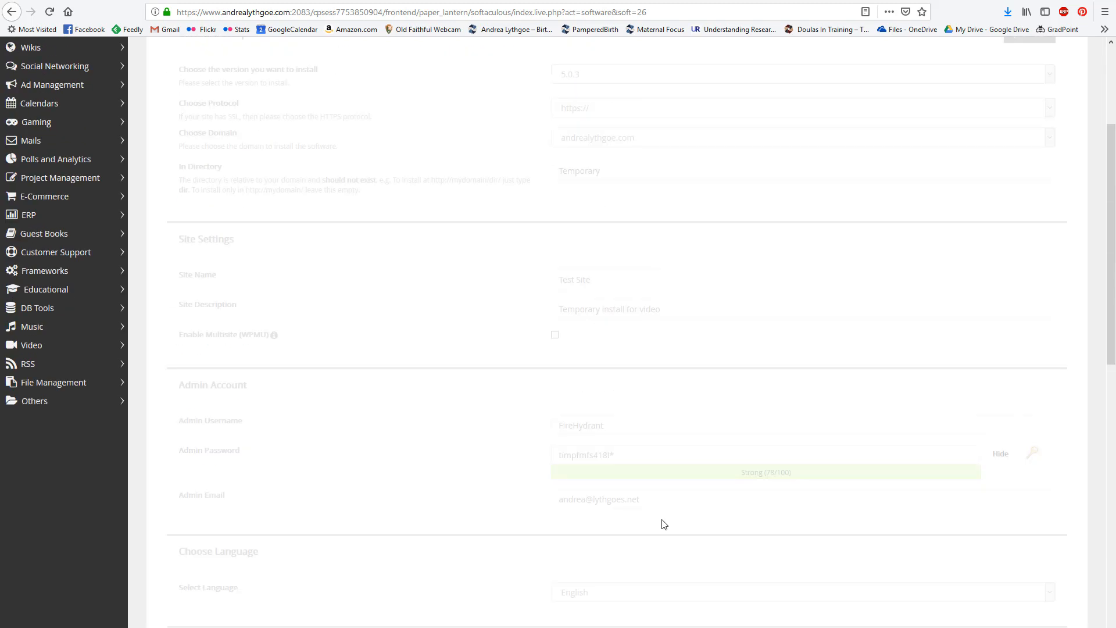